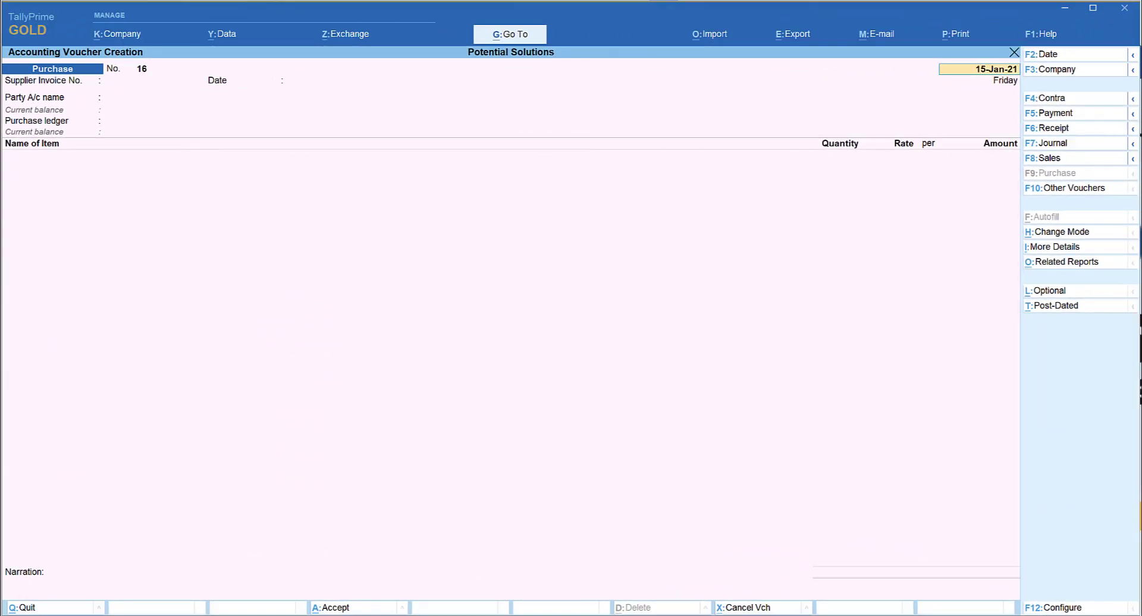
- Set Show more configurations to Yes in the purchase voucher configuration and accept it
key("F12")
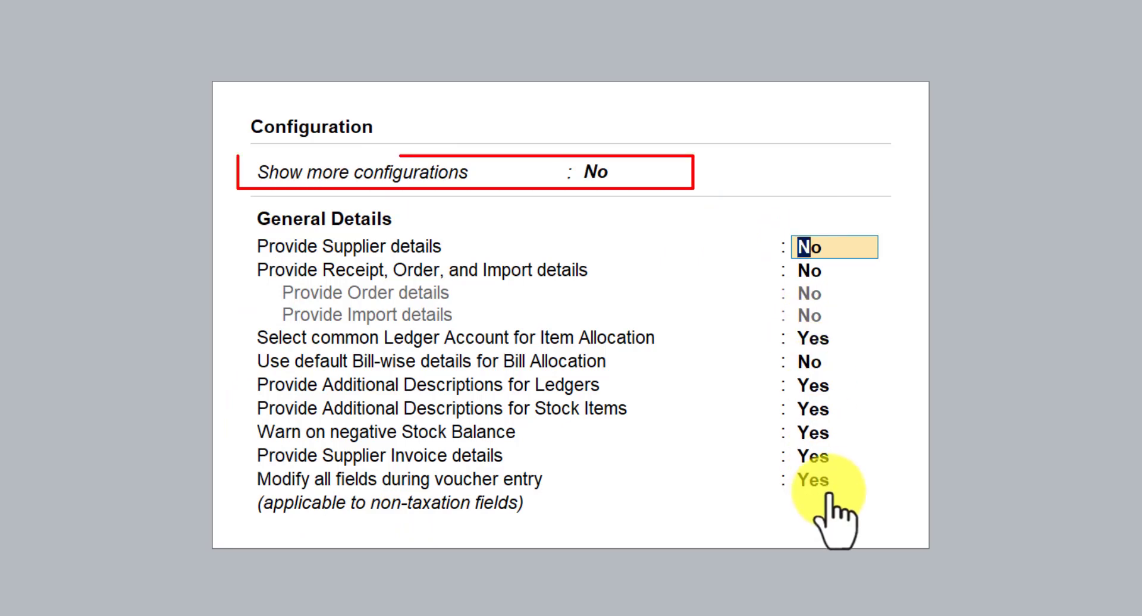
left_click(595, 174)
type("y")
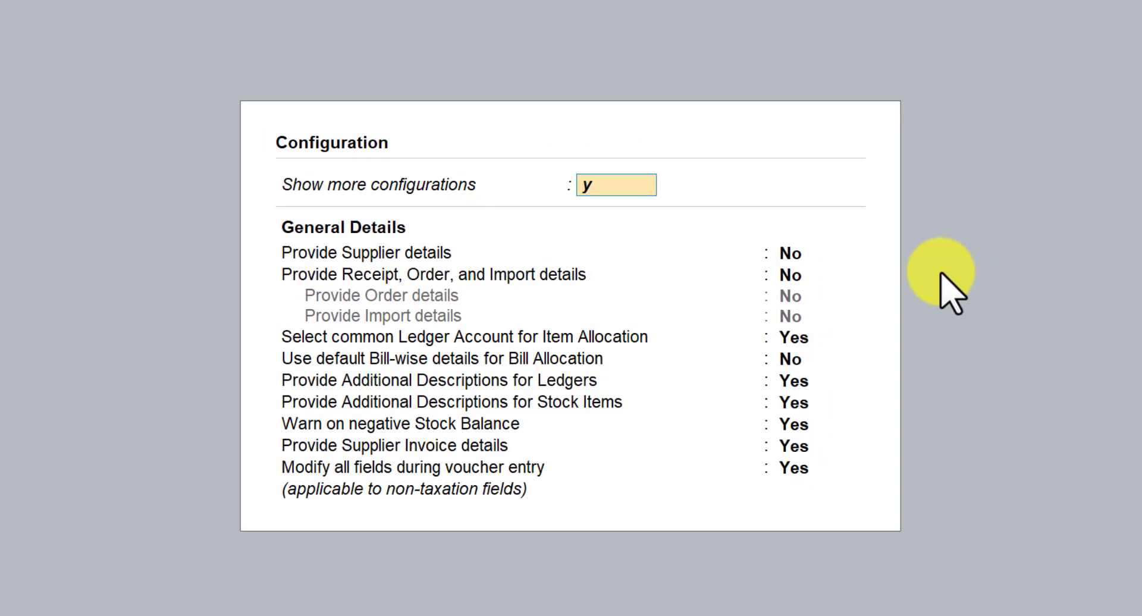
key("Return")
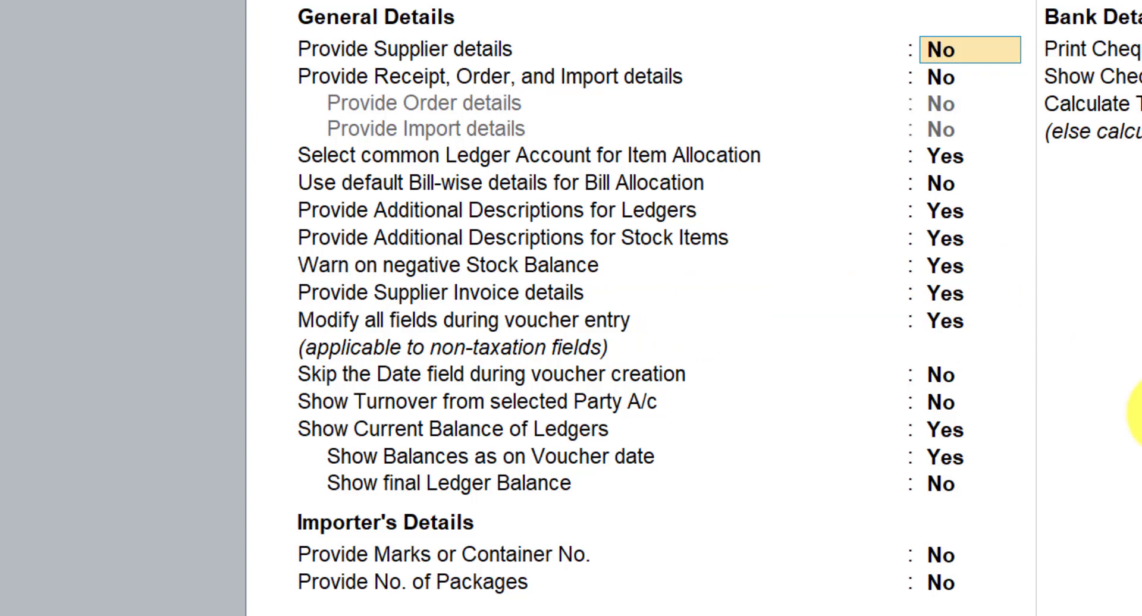
key("ctrl+a")
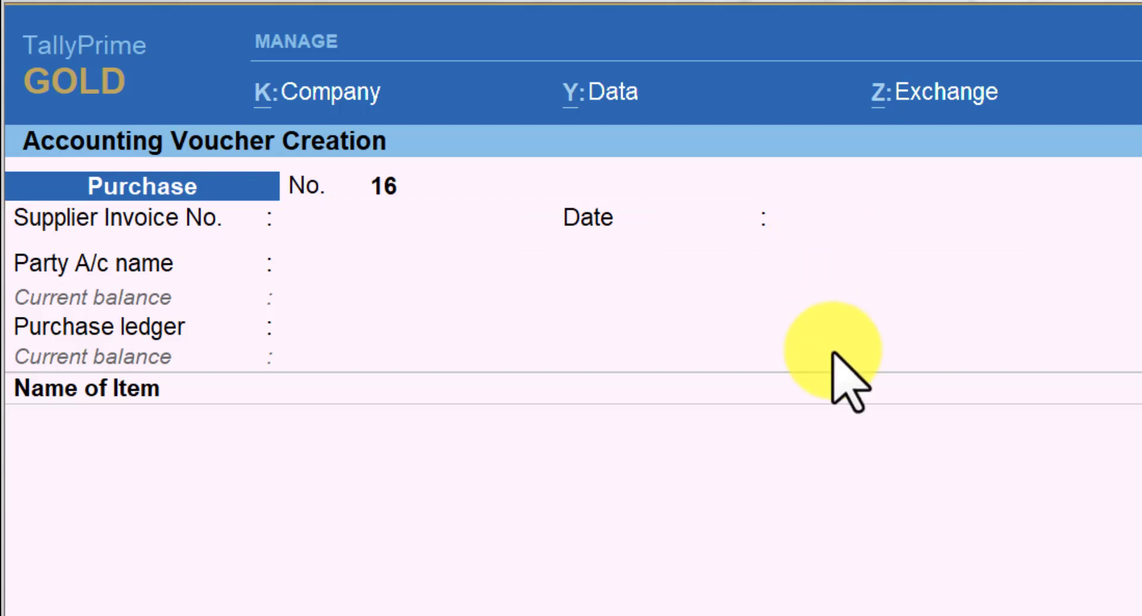
- Set Provide Supplier Invoice details to No in the purchase voucher configuration and accept it
key("F12")
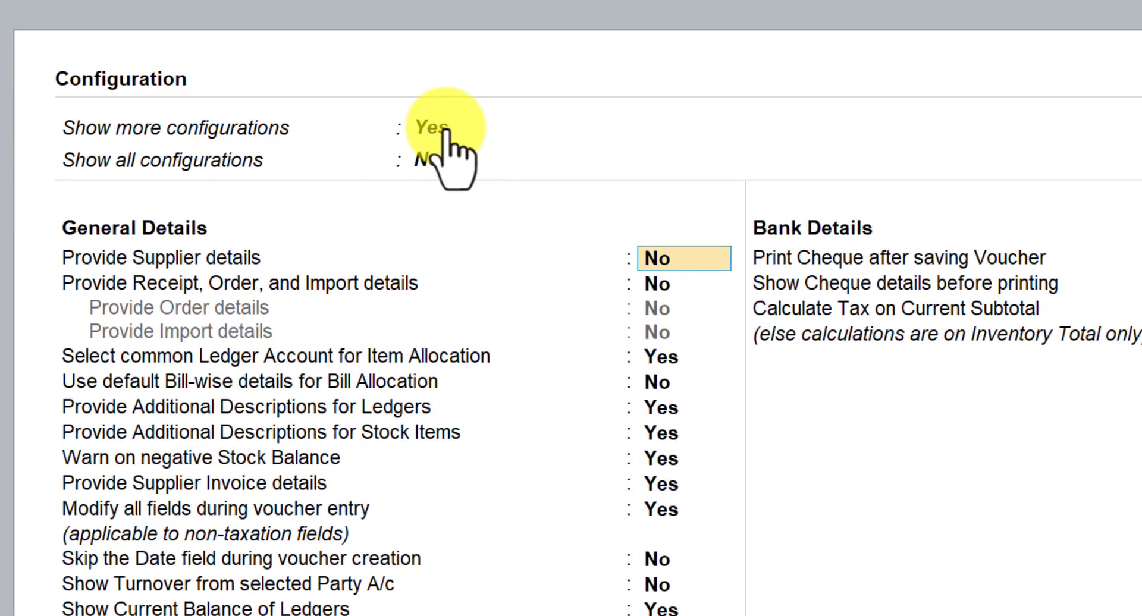
key("Up")
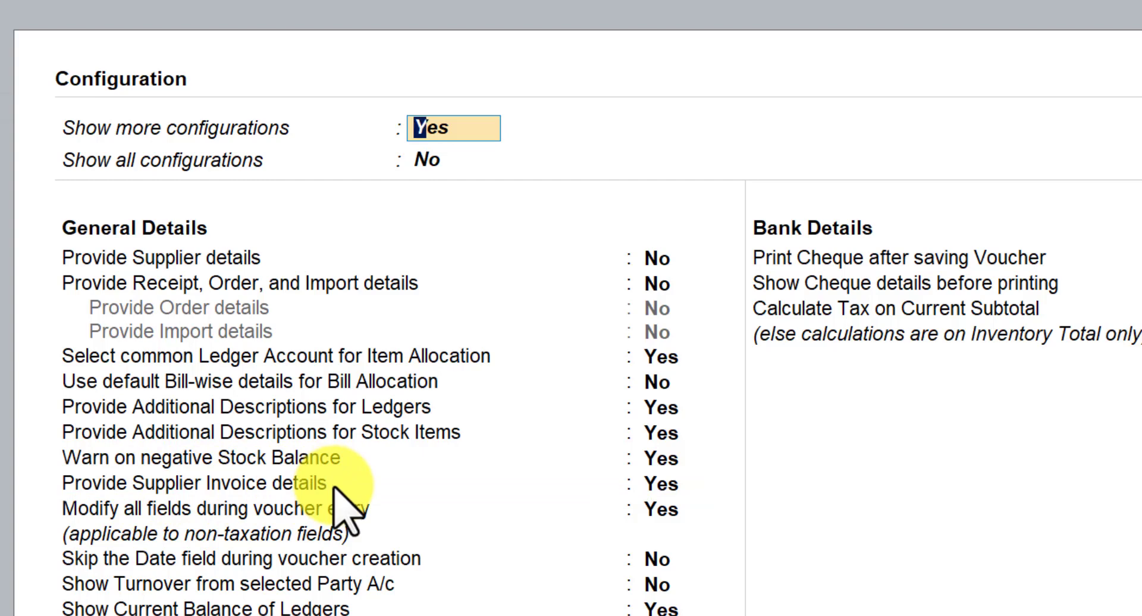
left_click(662, 485)
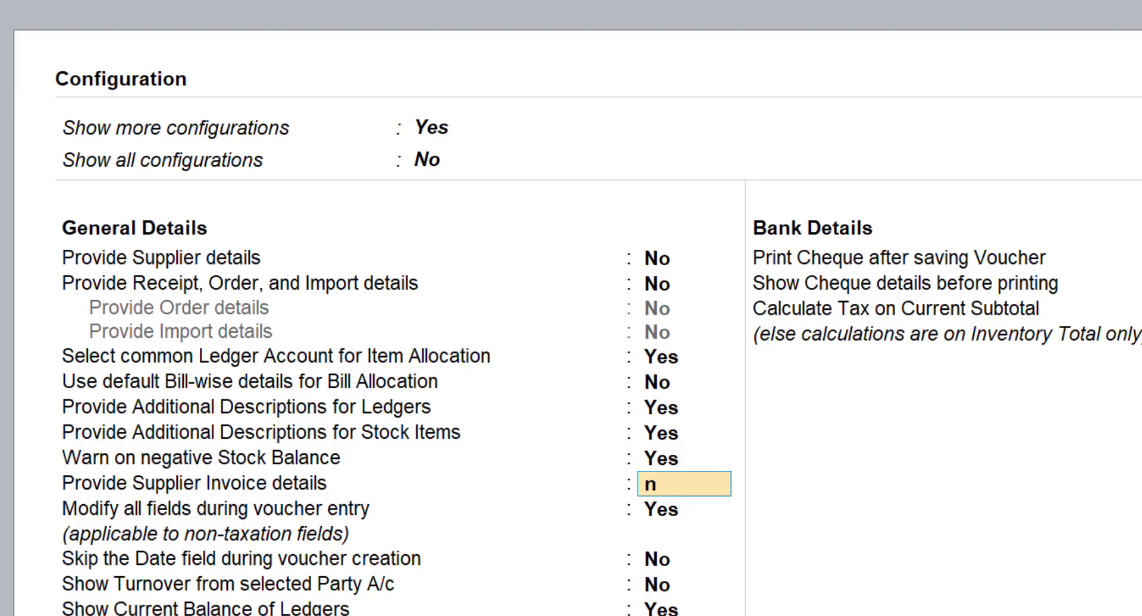
type("n")
key("Return")
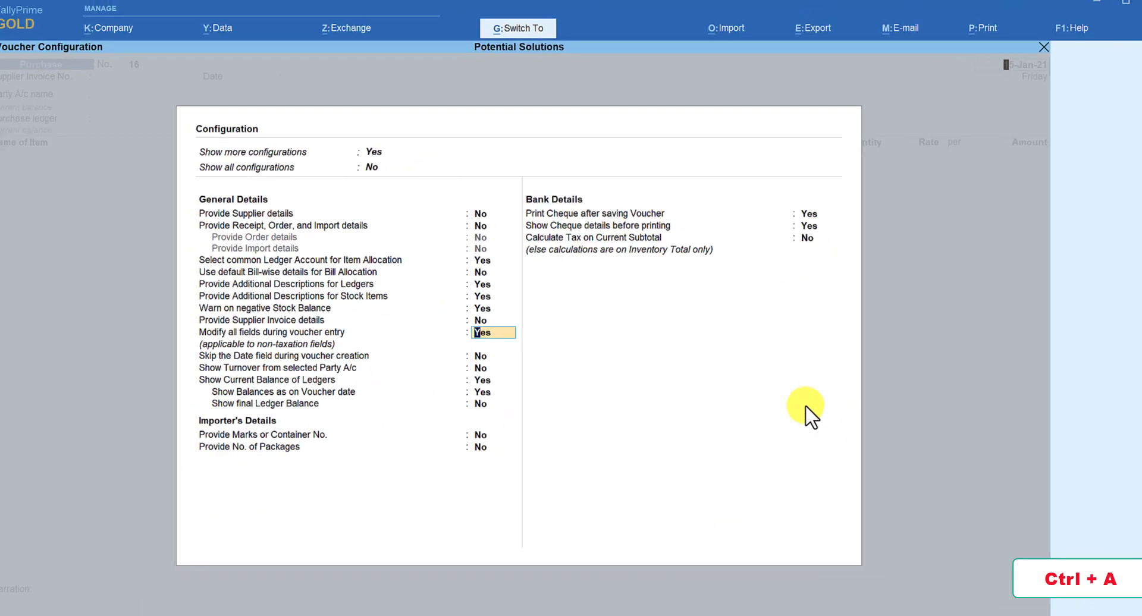
key("ctrl+a")
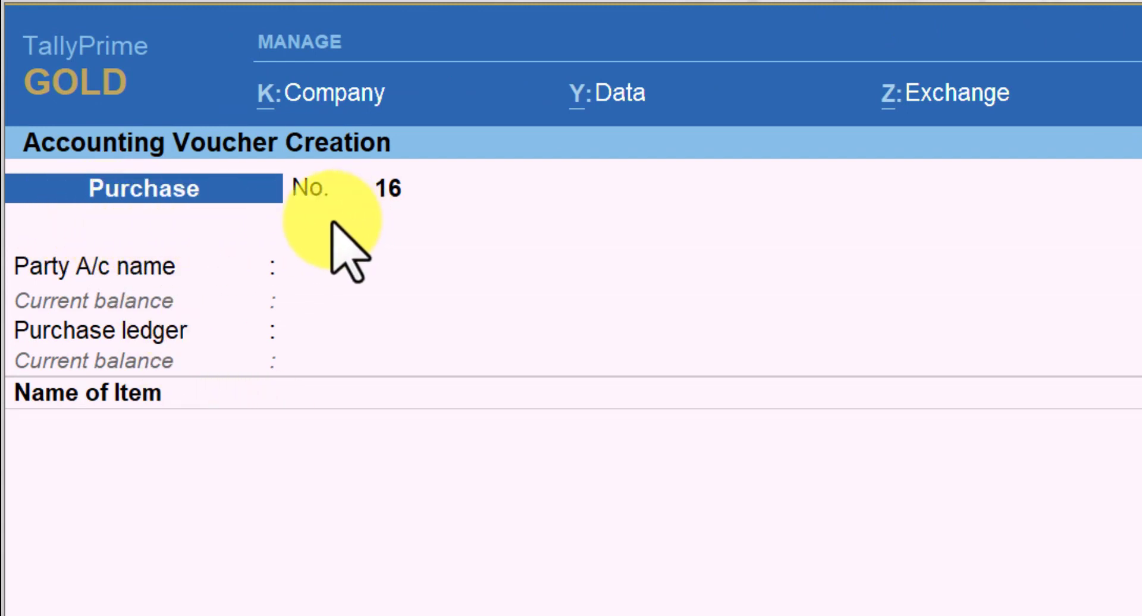
left_click(482, 229)
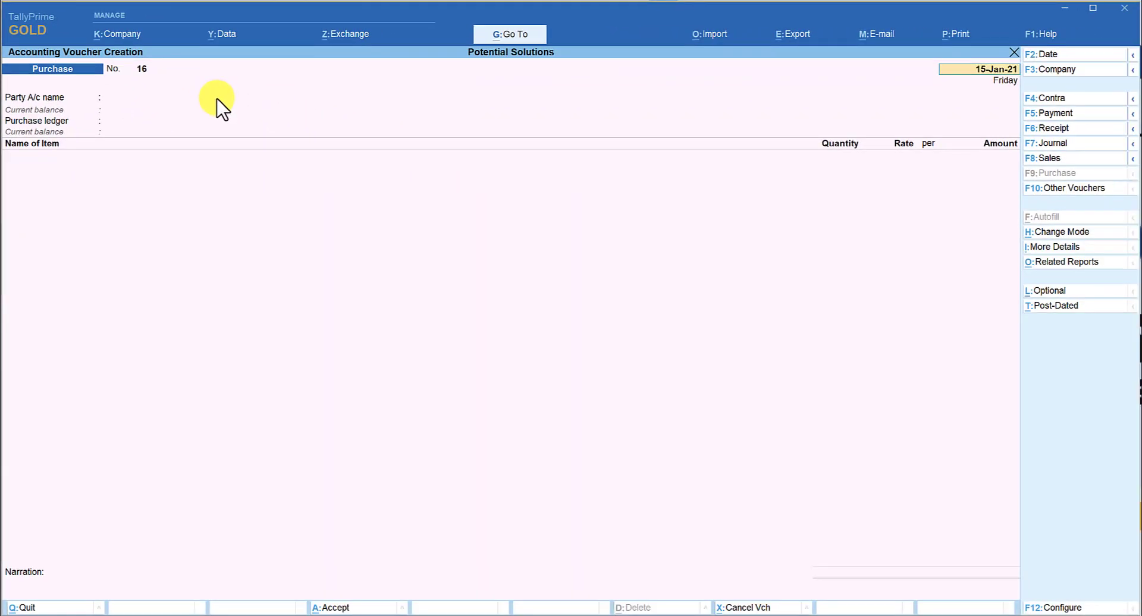
- Set Provide Supplier Invoice details to Yes in the purchase voucher configuration and accept it
key("F12")
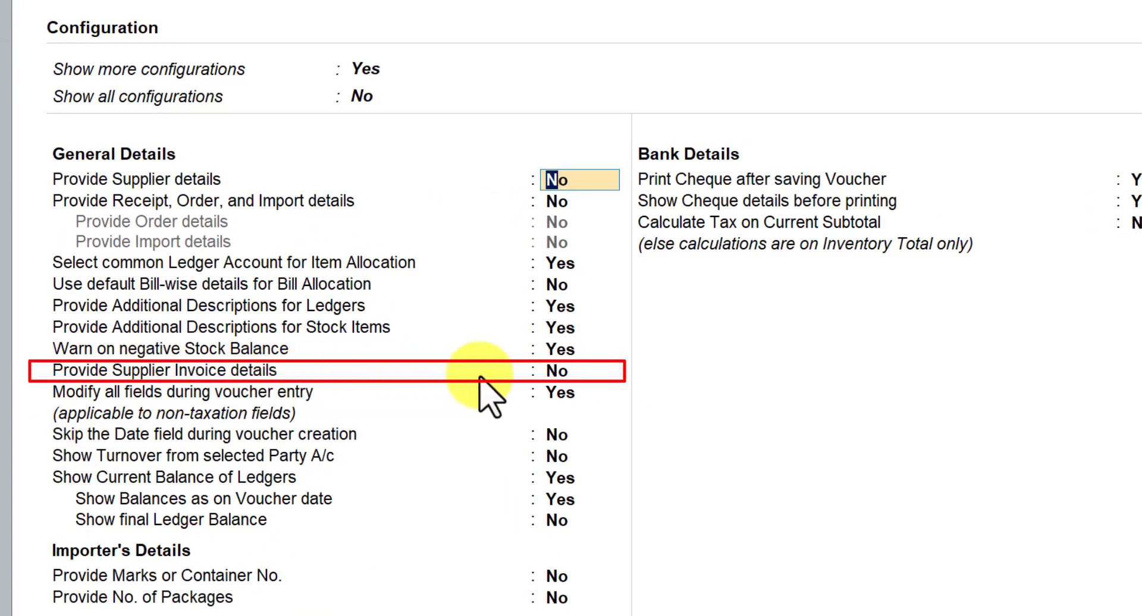
left_click(557, 372)
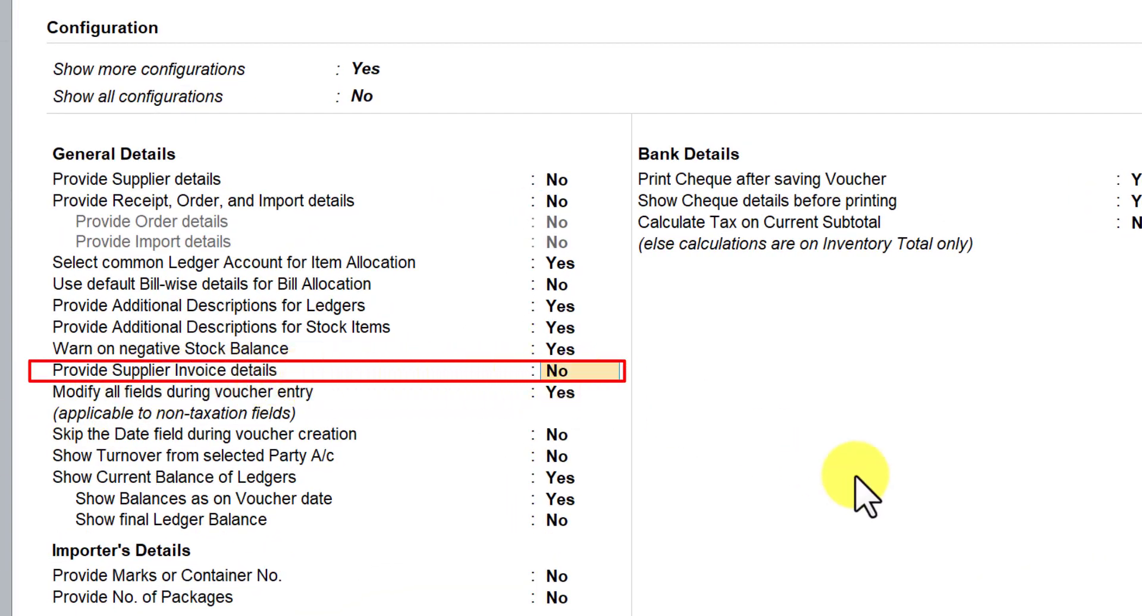
key("Return")
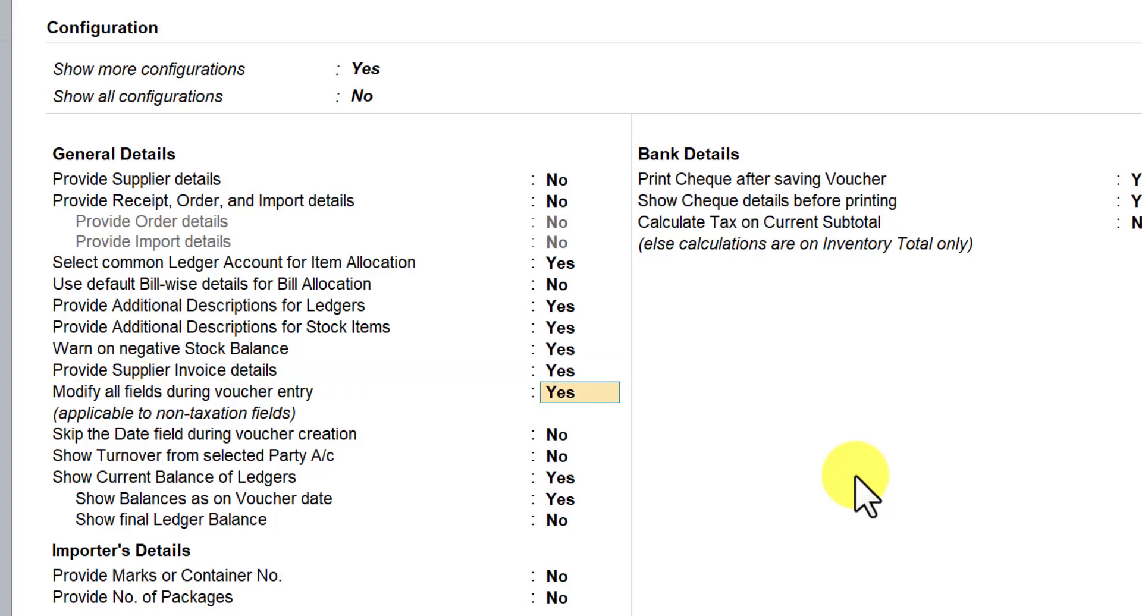
key("ctrl+a")
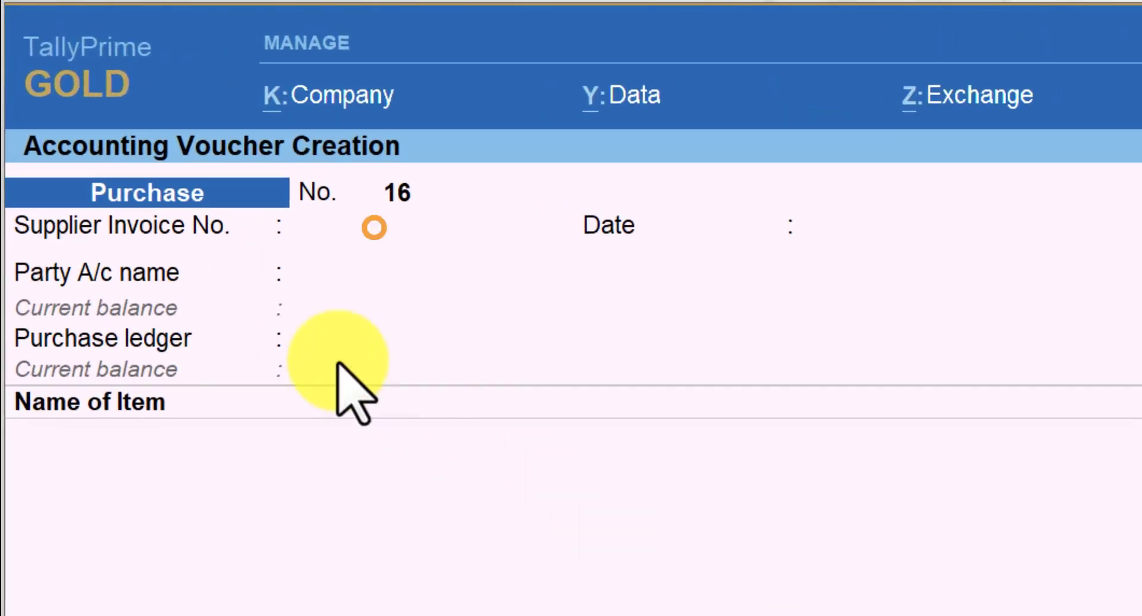
left_click(343, 226)
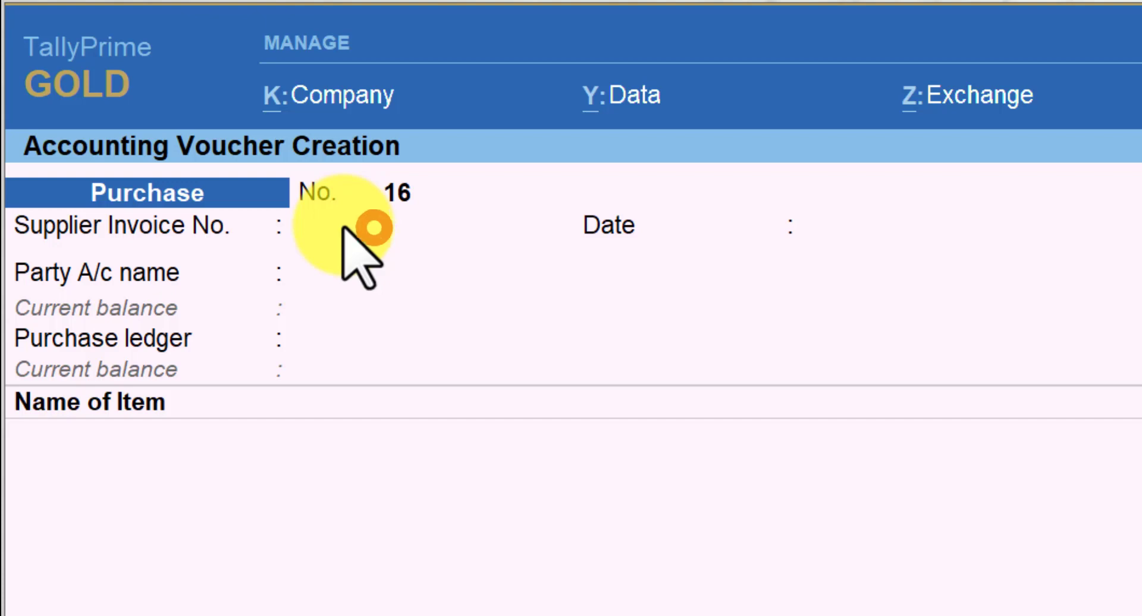
left_click(855, 226)
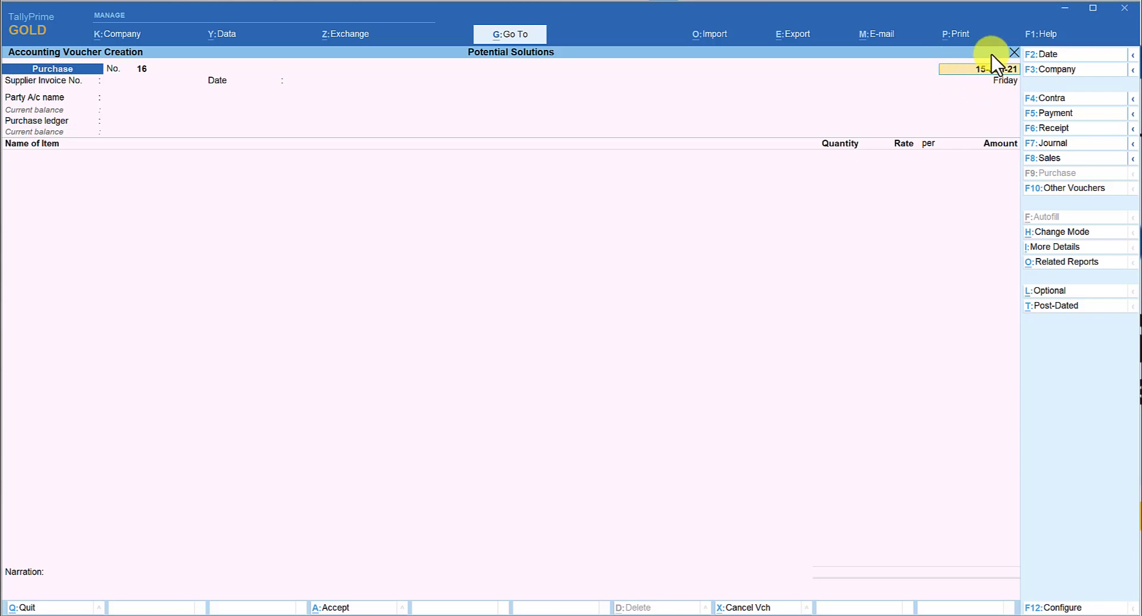
left_click(311, 83)
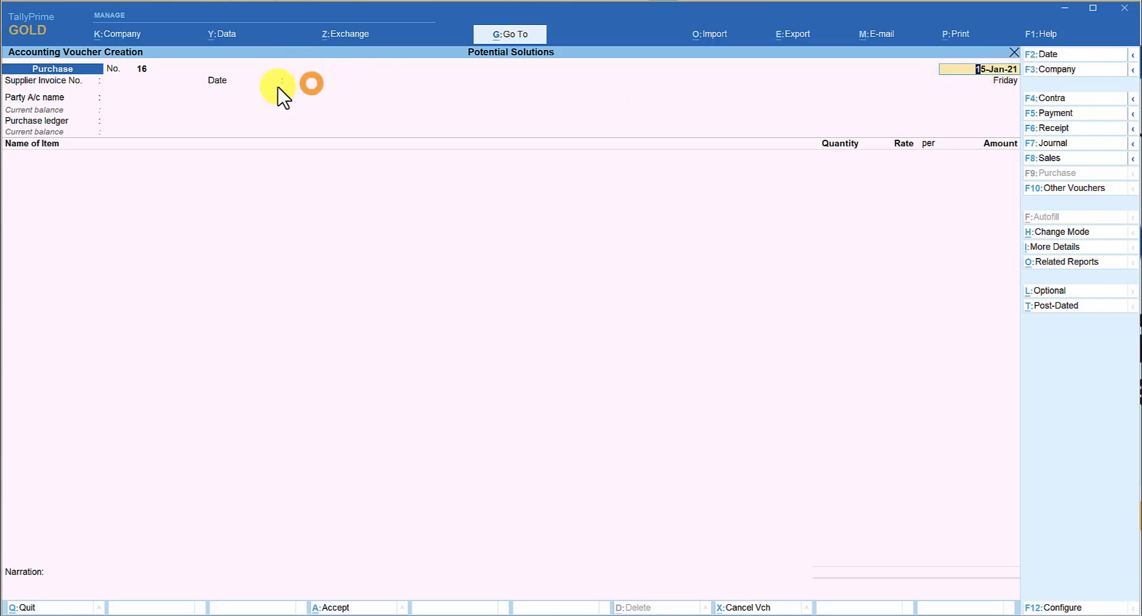
left_click(312, 83)
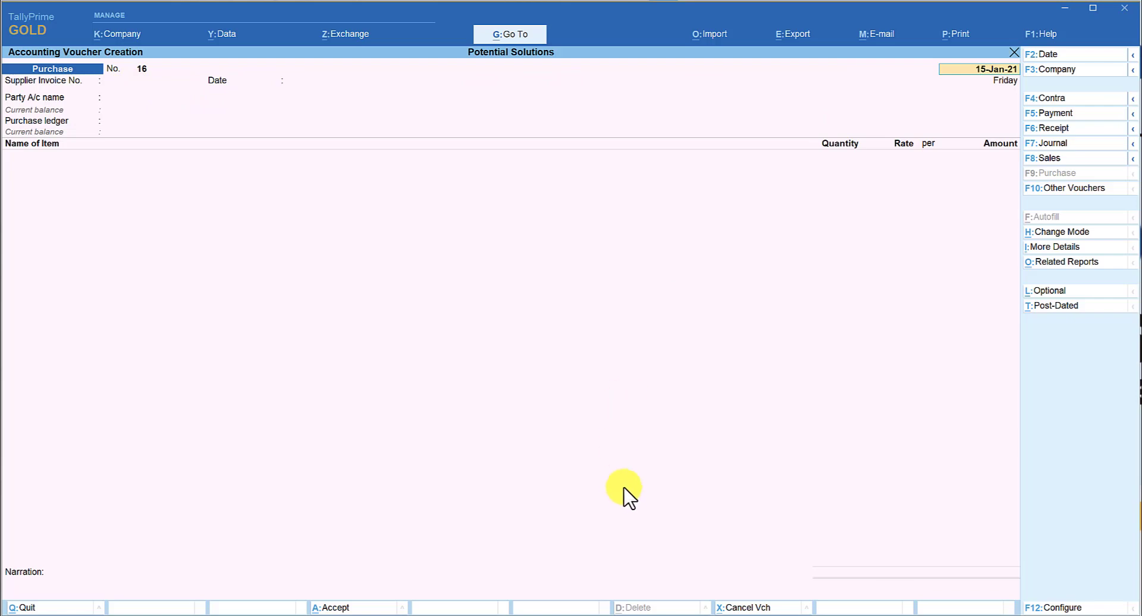
- Keep the voucher date and enter supplier invoice number 1234 with the invoice date 14-Jan-21
key("Return")
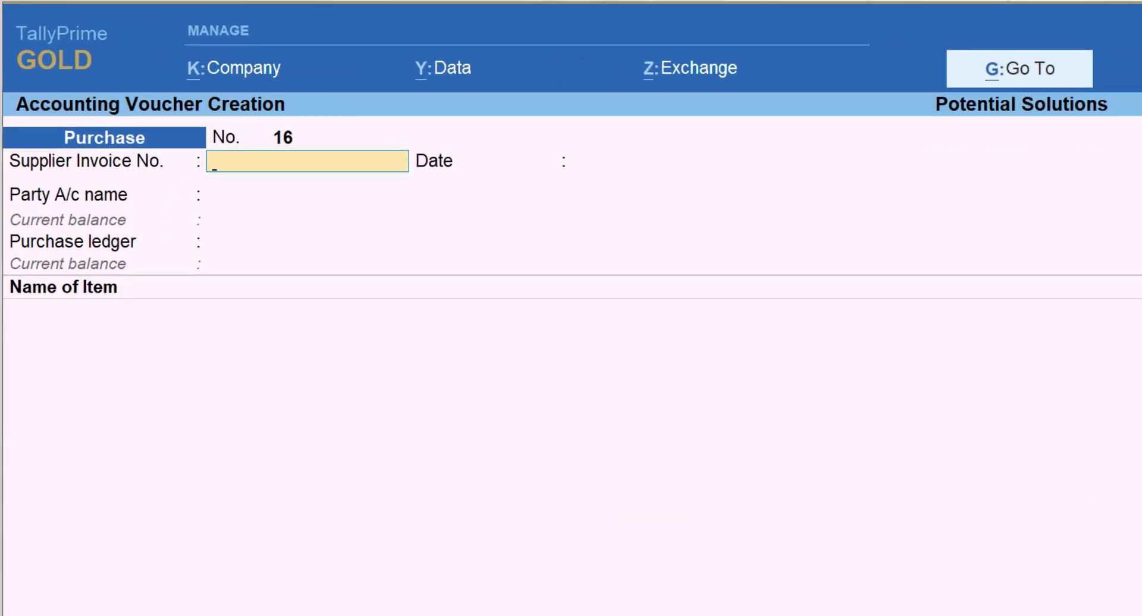
key("Return")
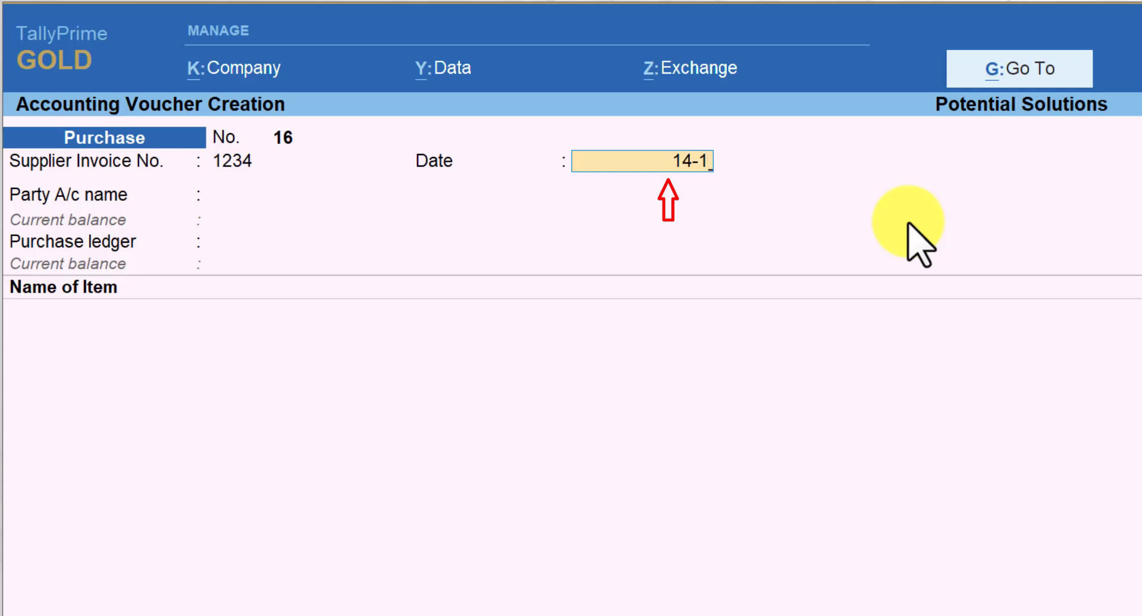
key("Return")
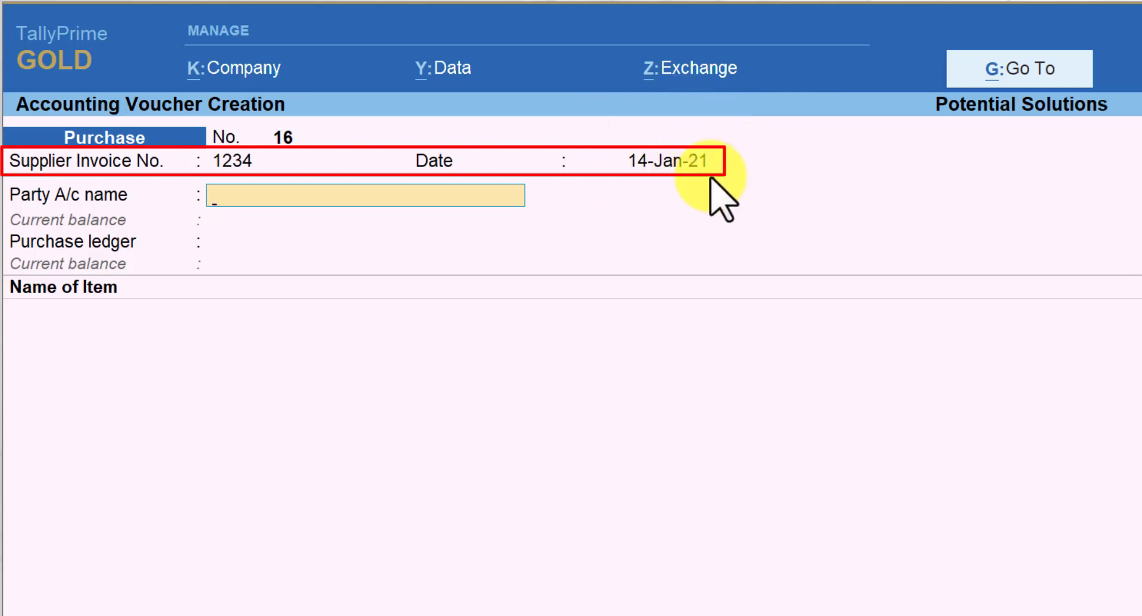
- Review the expanded purchase voucher configuration options and return to the voucher
key("F12")
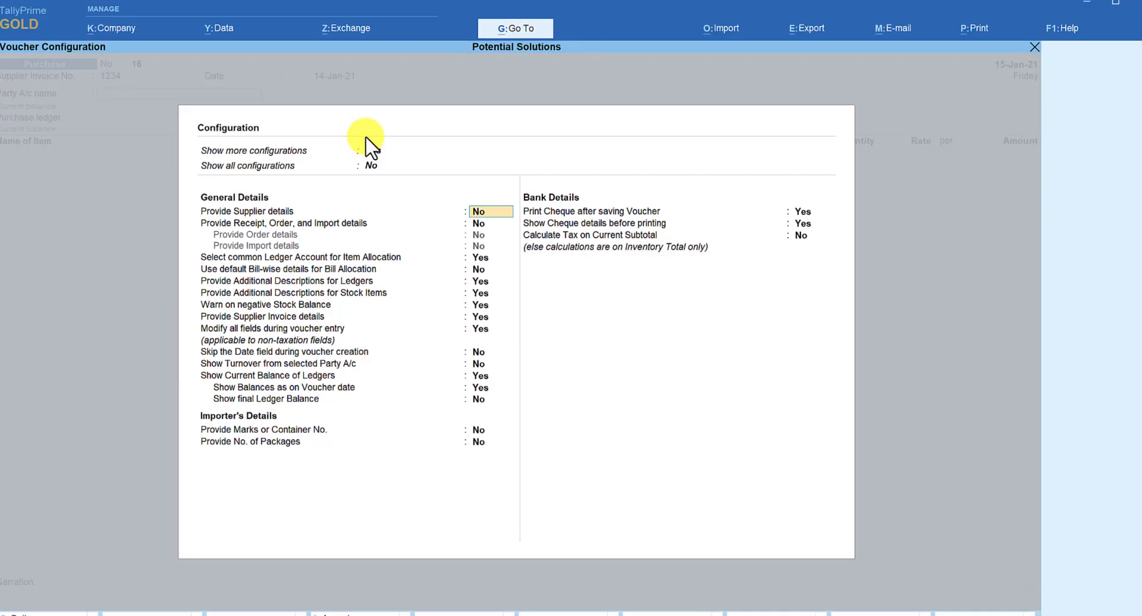
left_click(381, 149)
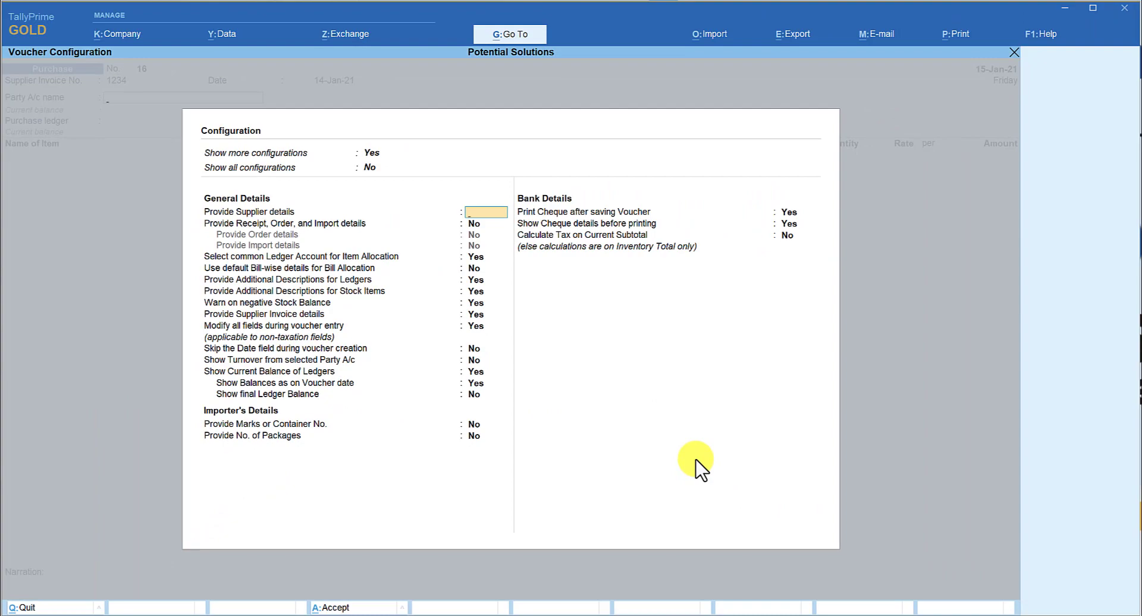
key("ctrl+a")
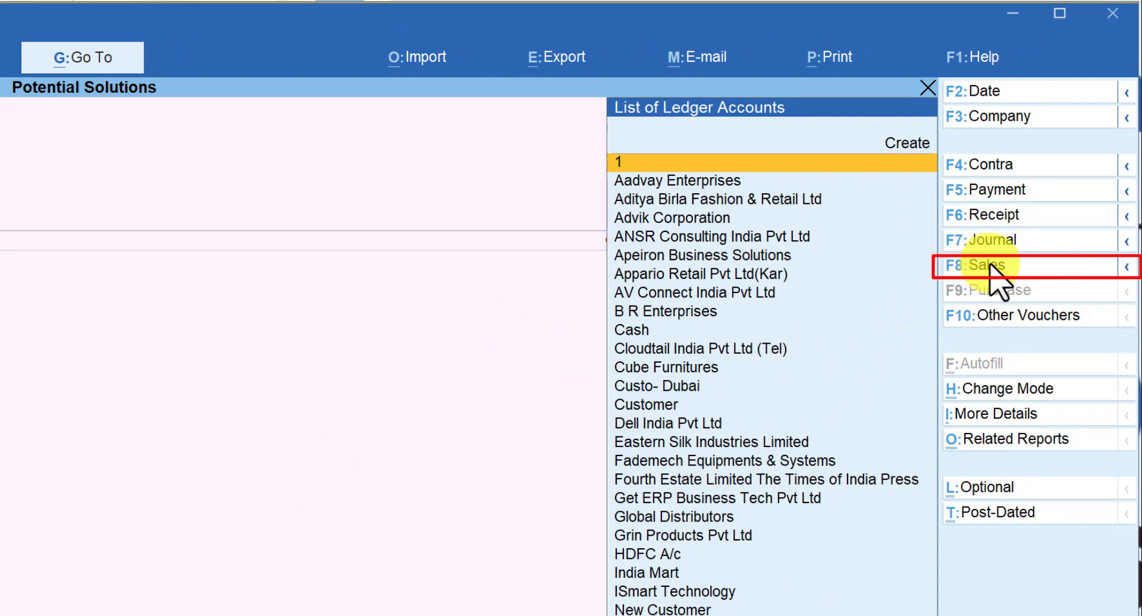
- Switch to a Sales voucher and set Provide Reference No. and Date to Yes in its configuration
left_click(990, 267)
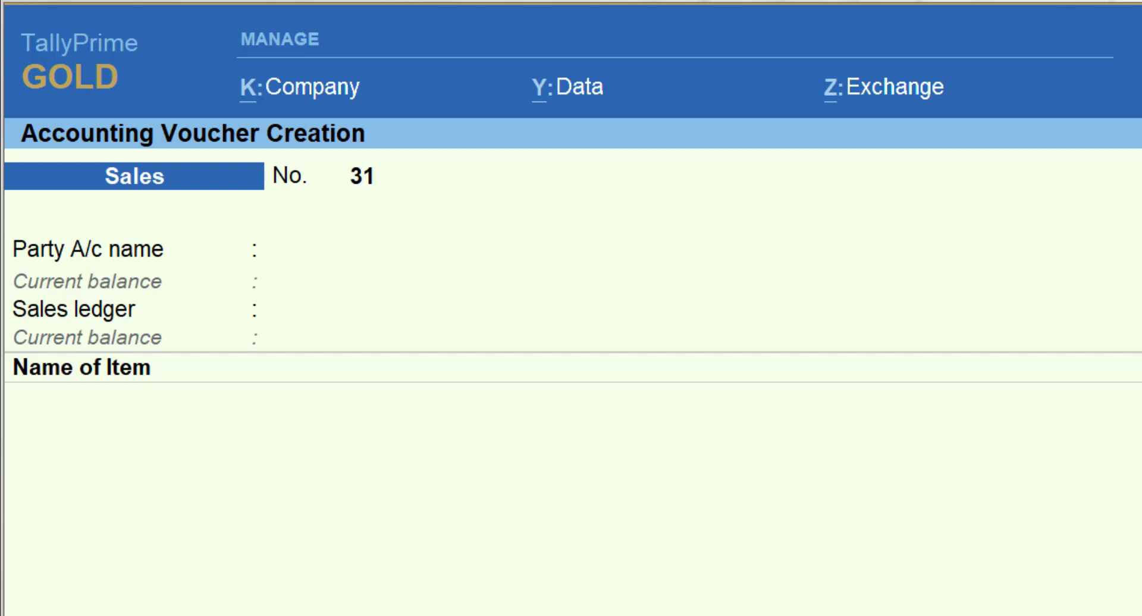
key("F12")
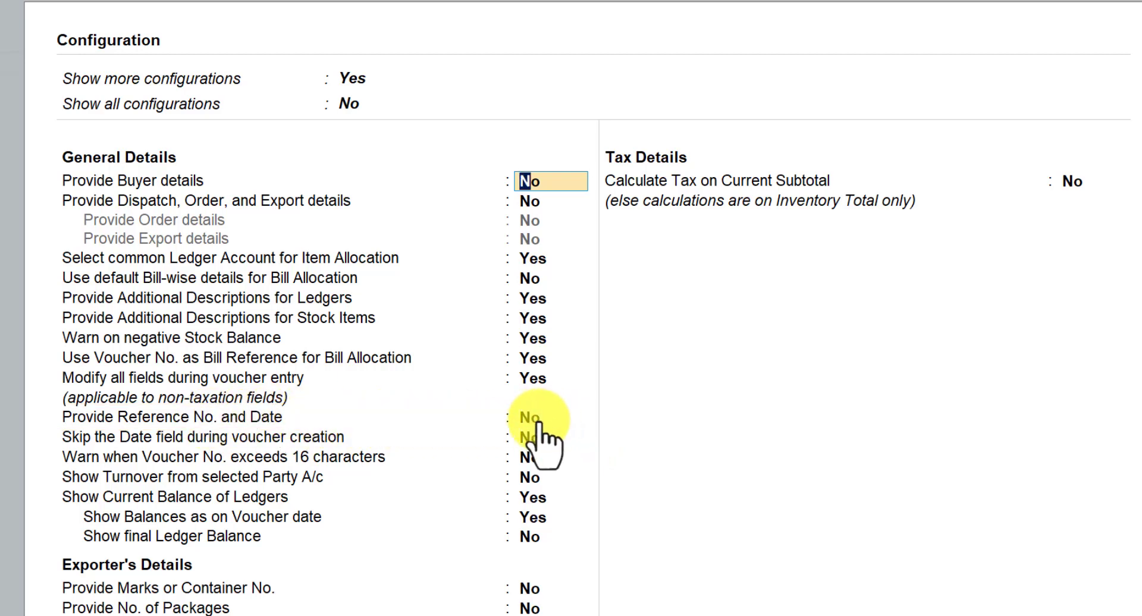
key("ctrl+a")
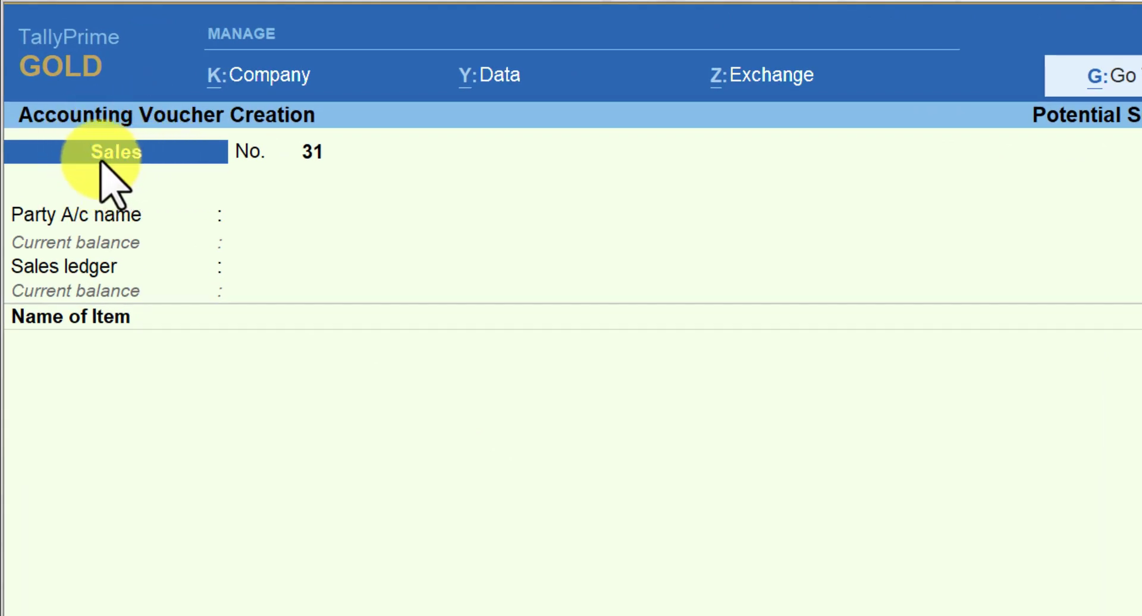
left_click(129, 183)
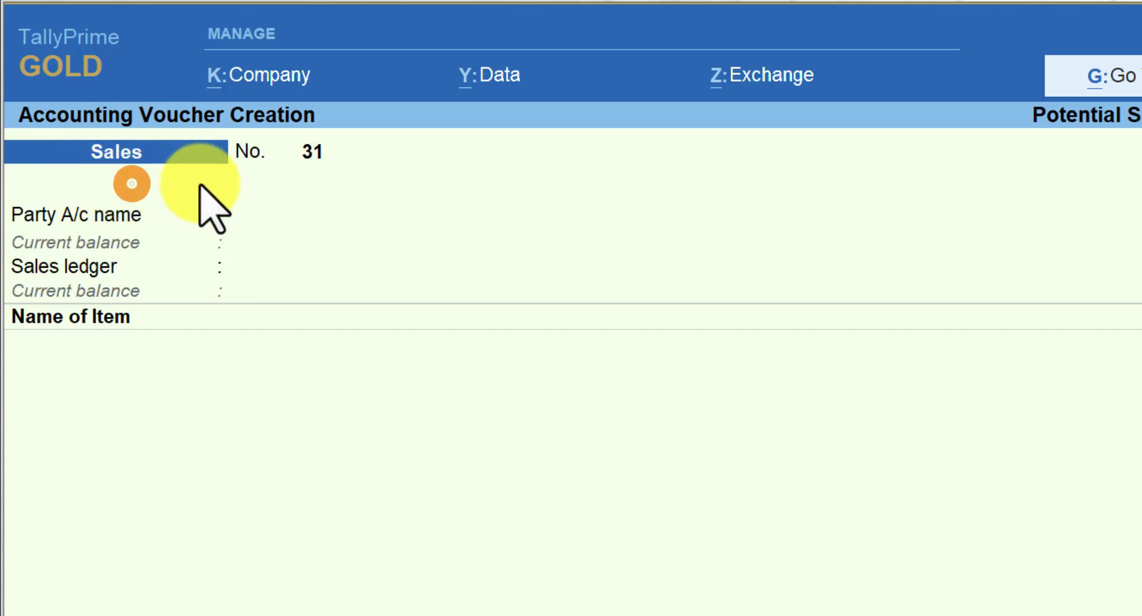
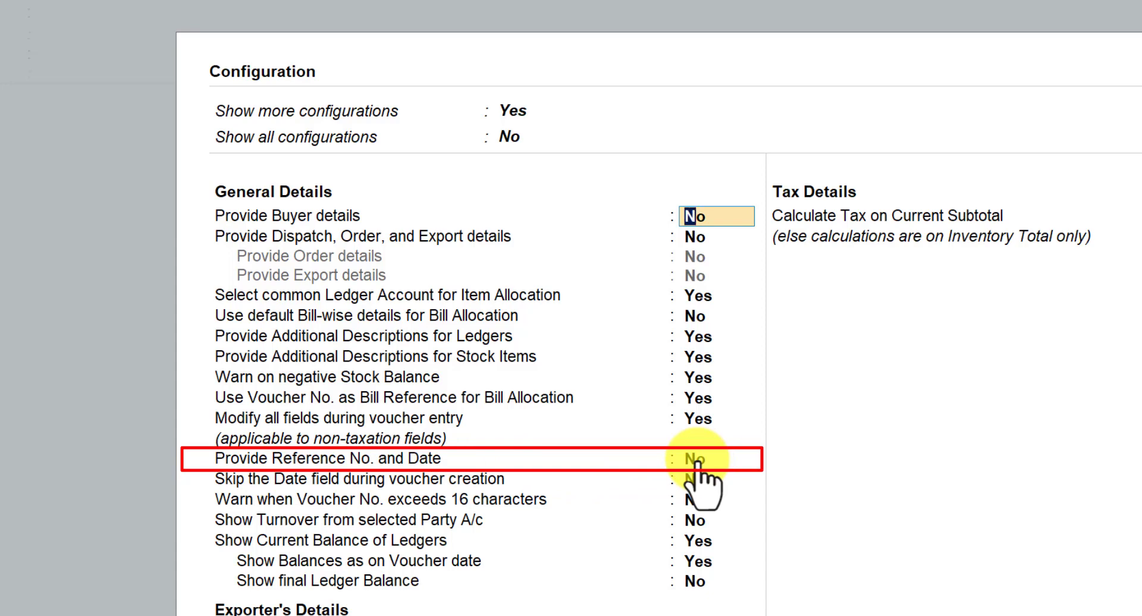
left_click(697, 461)
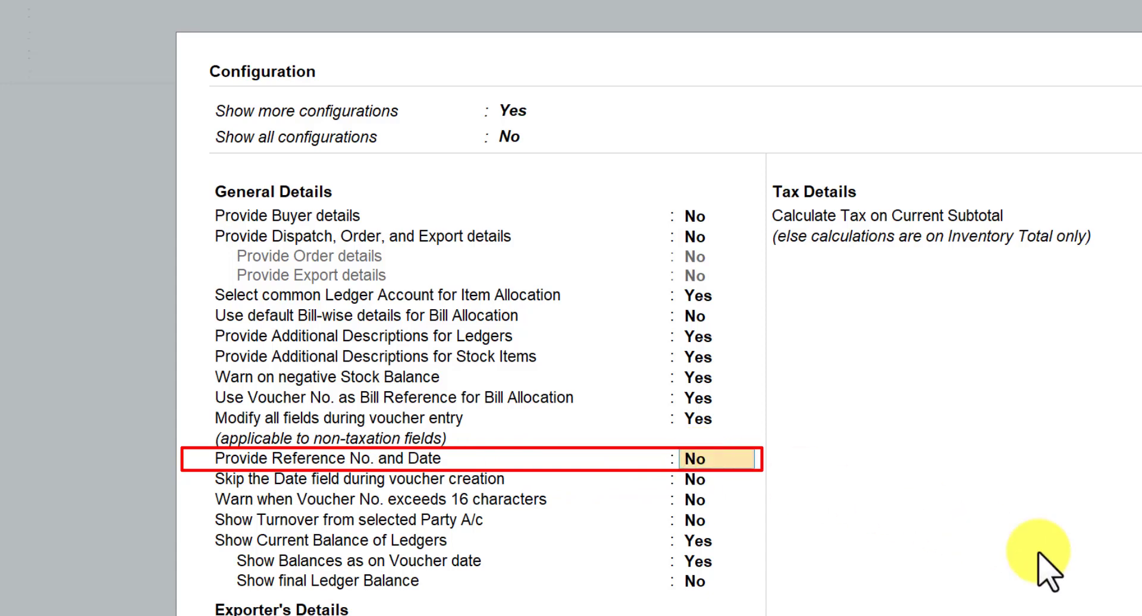
type("y")
key("Return")
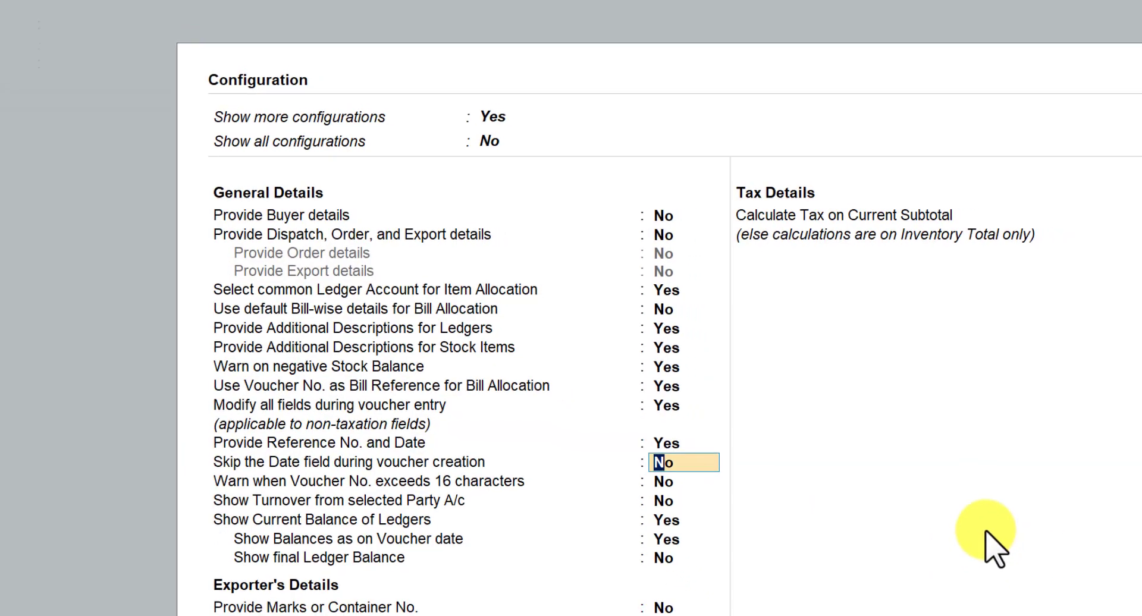
key("ctrl+a")
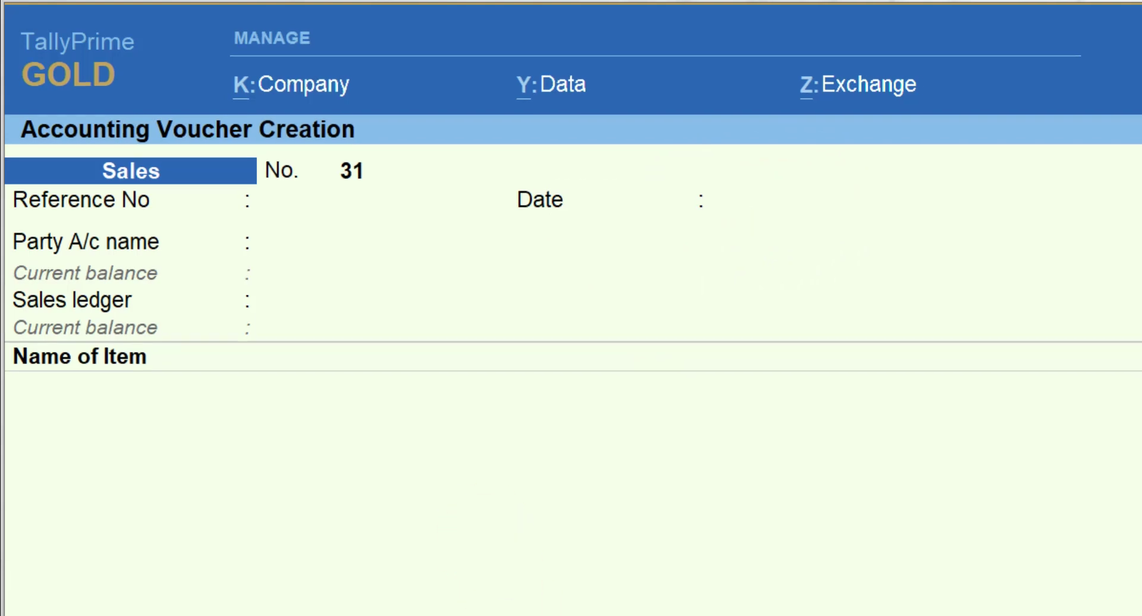
- Review the configuration options of the Sales voucher, including Provide Reference No. and Date, and those of the Purchase voucher
key("F12")
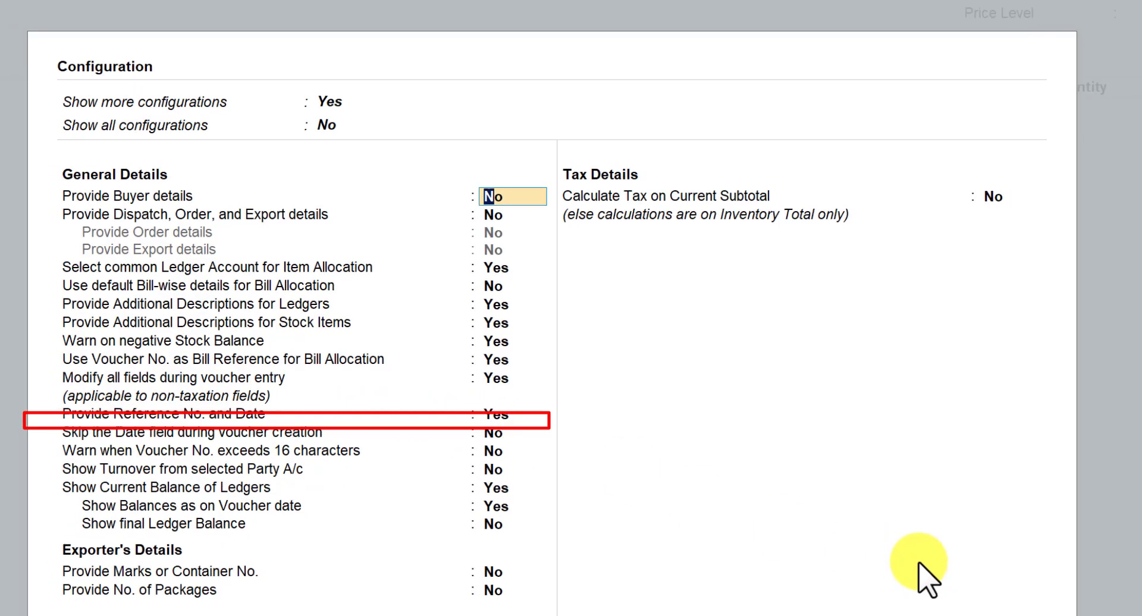
key("Escape")
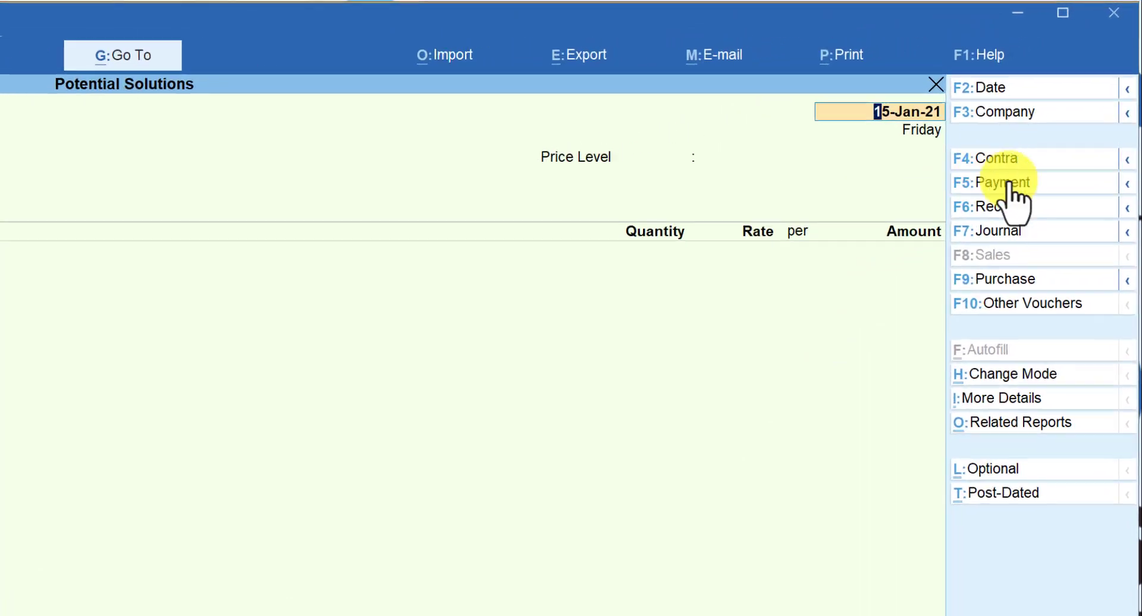
left_click(1009, 285)
key("F12")
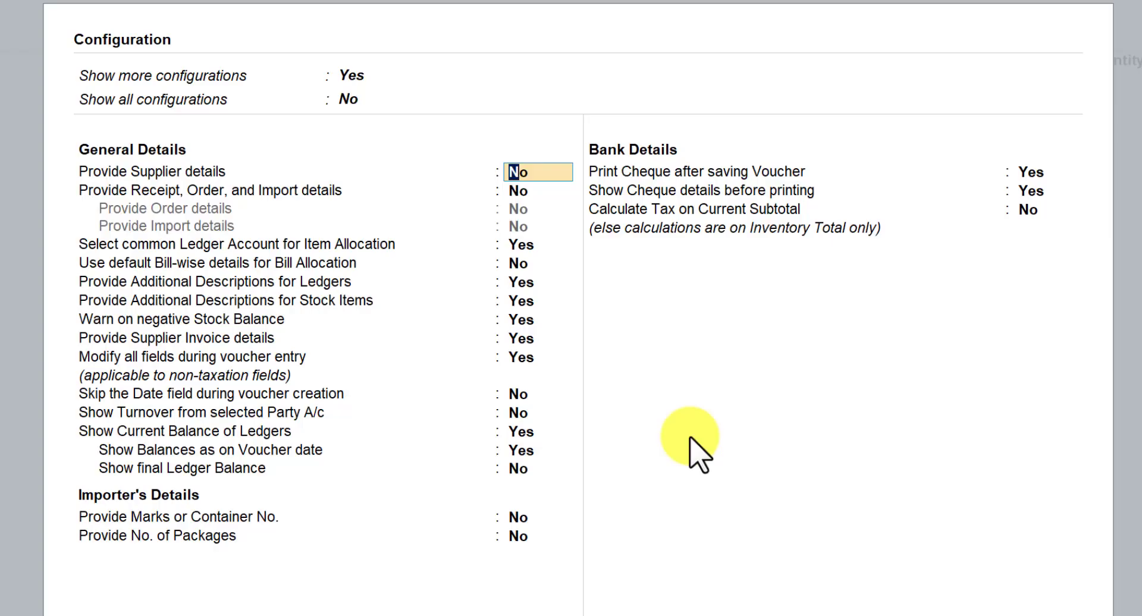